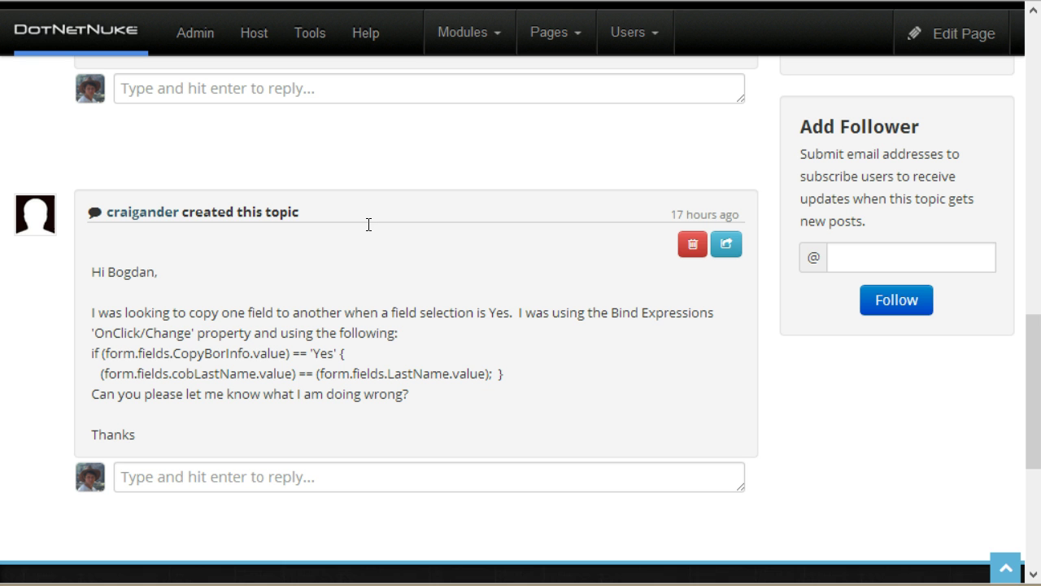
Step: Switch the page containing the two sync forms to edit mode
click(363, 226)
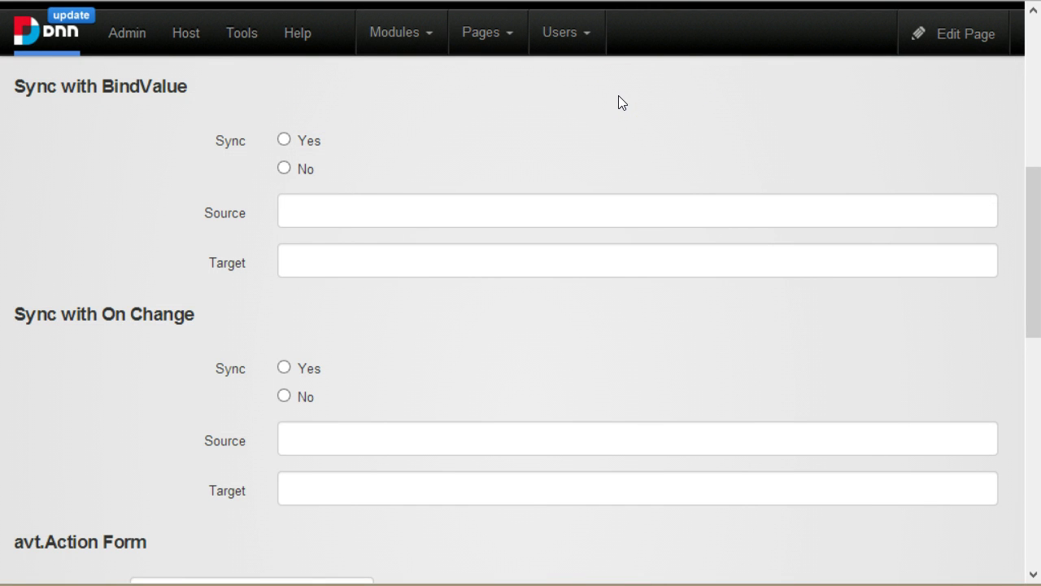
mouse_move(954, 33)
click(908, 90)
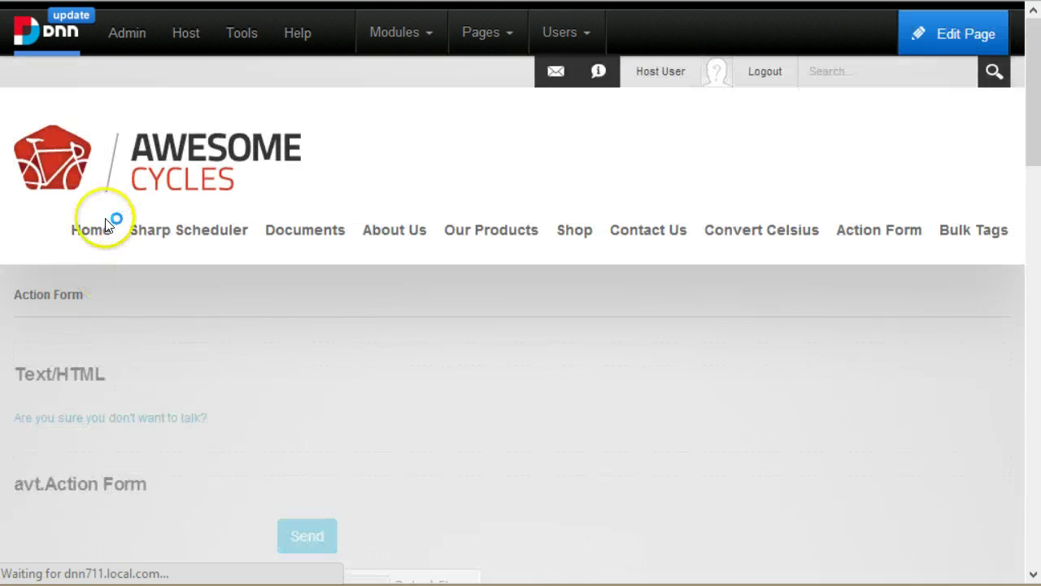
Step: In the Sync with BindValue form, enter "Sim" as the Source while Sync is No, and set Sync to Yes
scroll(114, 232, down, 6)
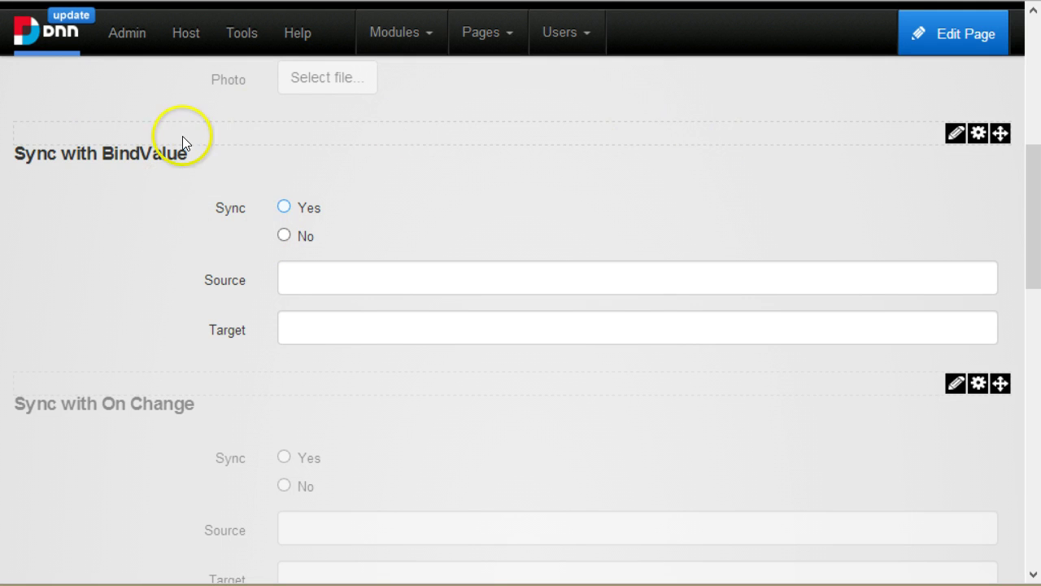
click(284, 205)
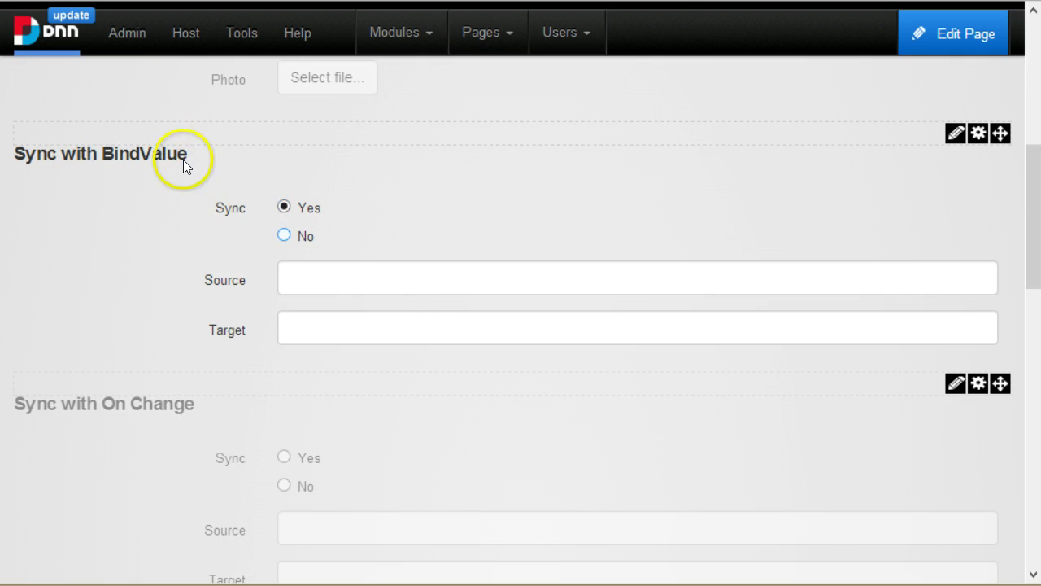
click(284, 234)
click(334, 285)
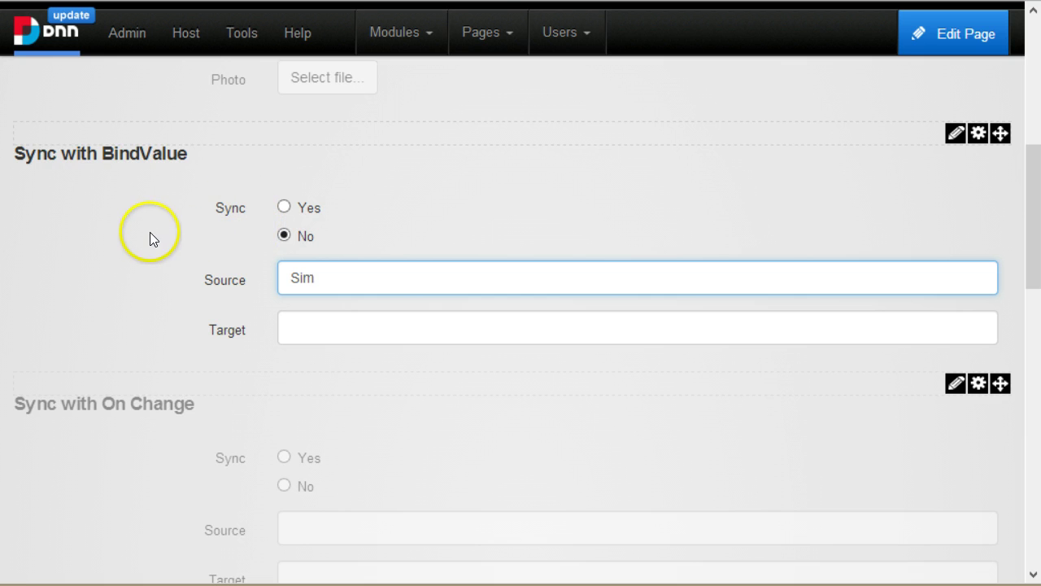
click(284, 207)
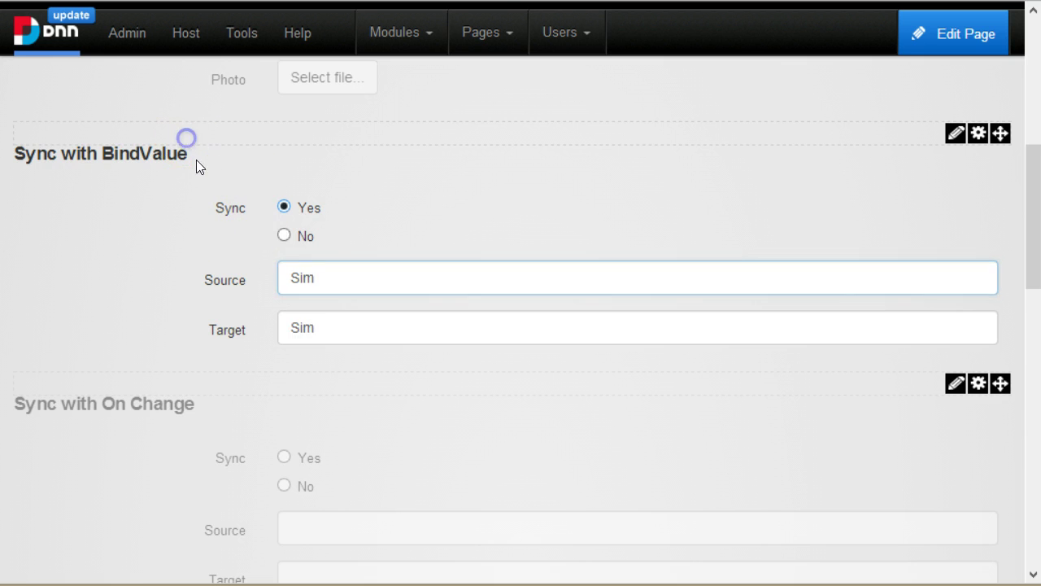
Step: Change the Source text in the Sync with BindValue form to "Something"
click(342, 277)
key(BackSpace)
key(BackSpace)
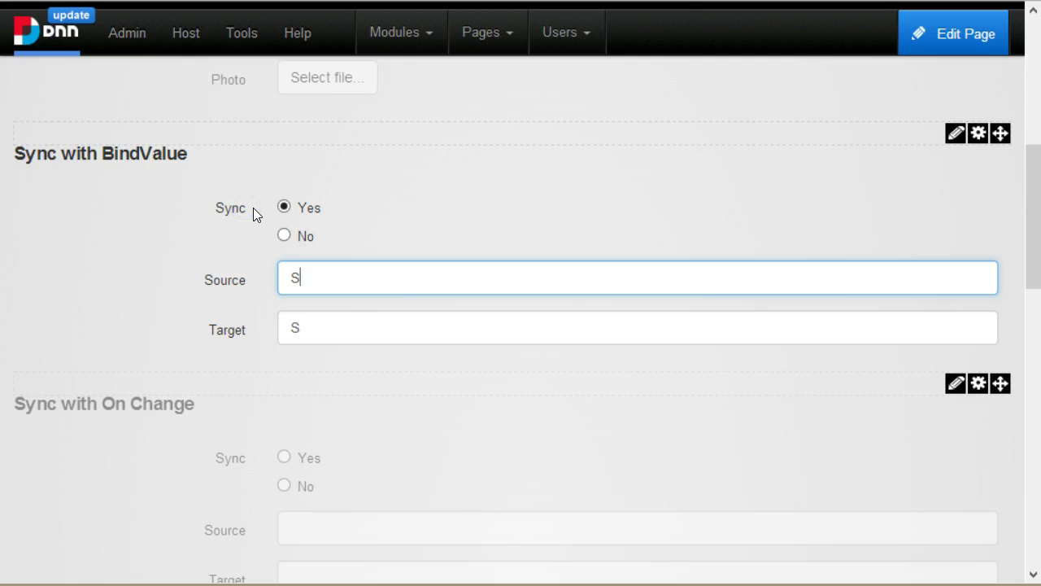
text(omething)
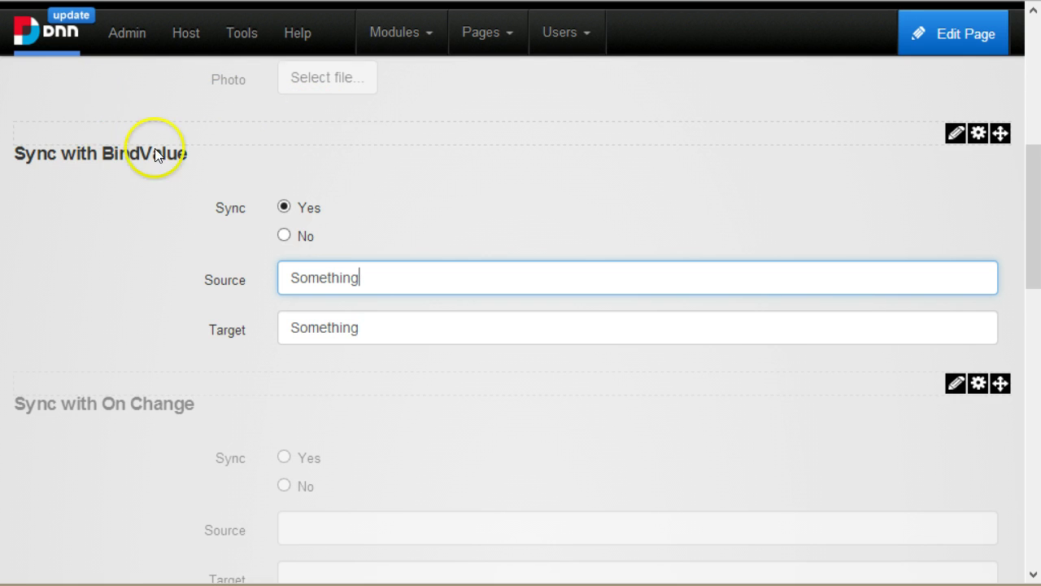
Step: In the Sync with On Change form, enter "Some" as the Source, set Sync to Yes, and extend the Source to "Something"
scroll(86, 242, down, 1)
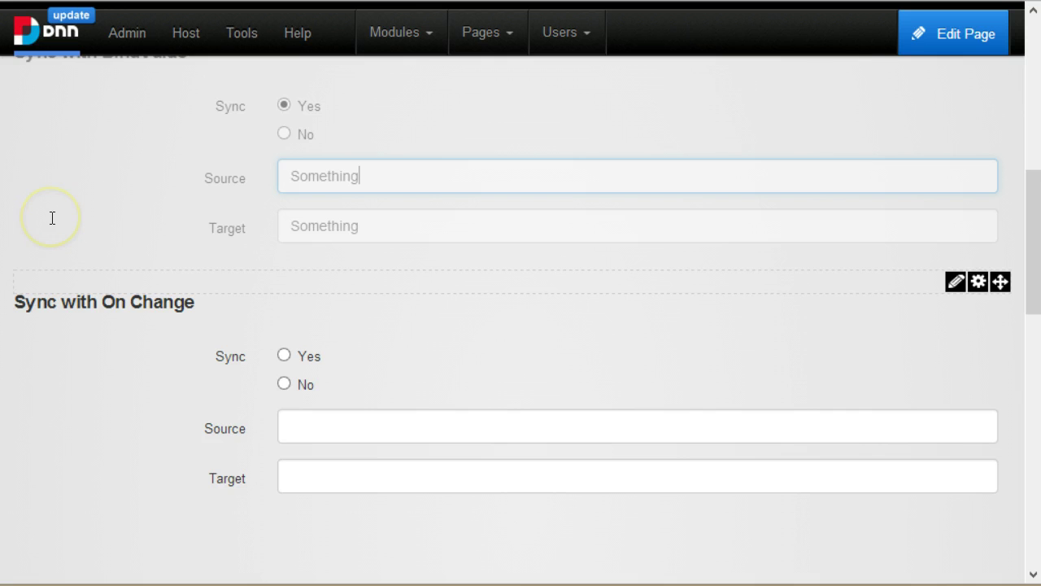
scroll(52, 218, down, 1)
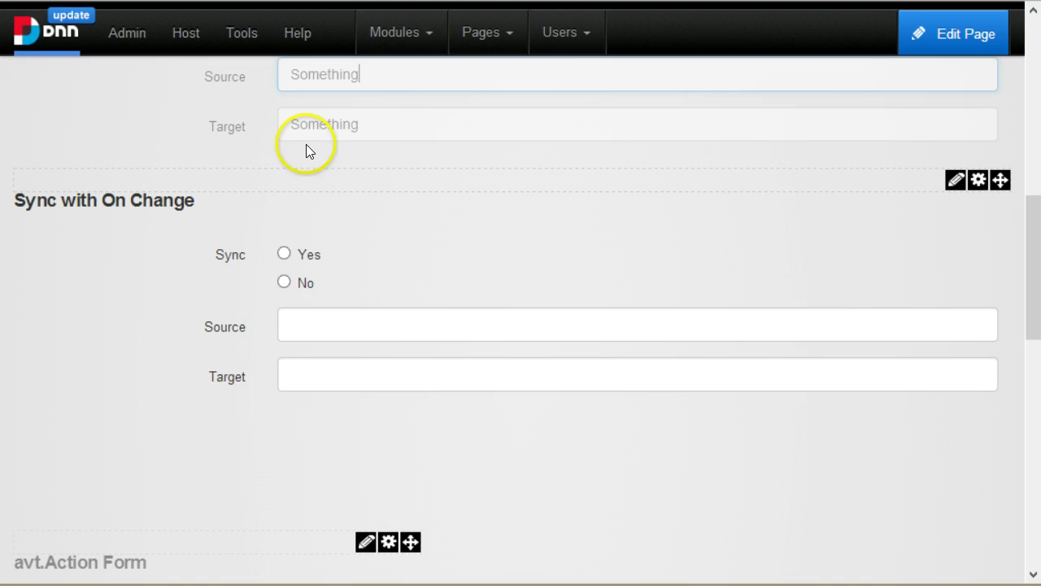
click(214, 233)
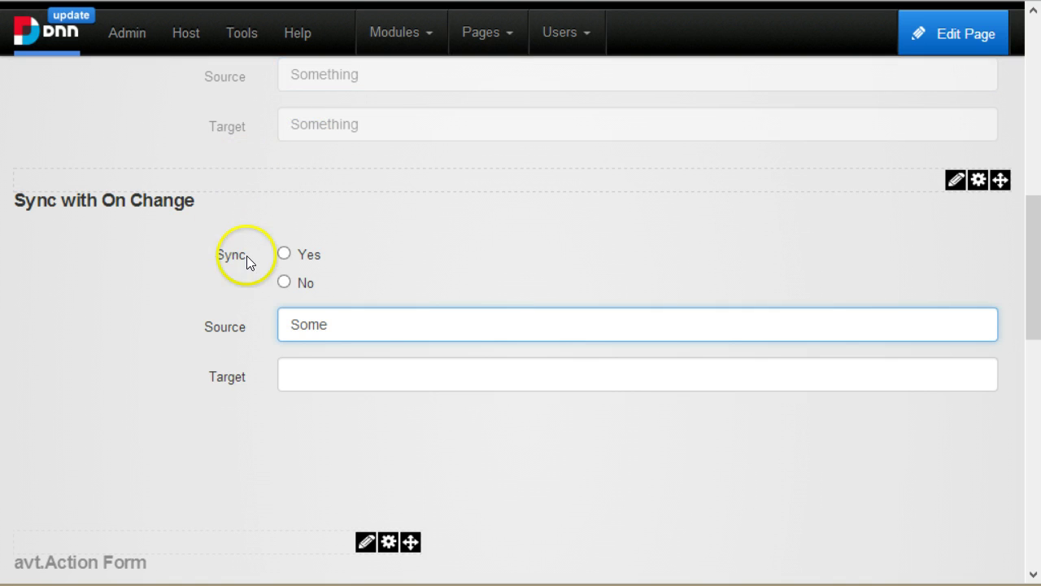
click(188, 178)
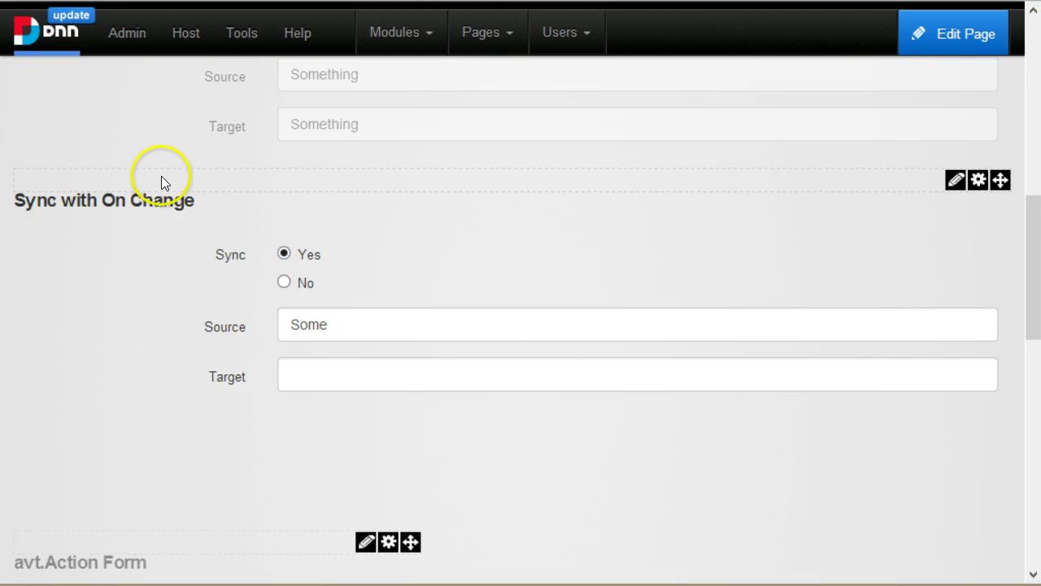
click(287, 230)
text(Something)
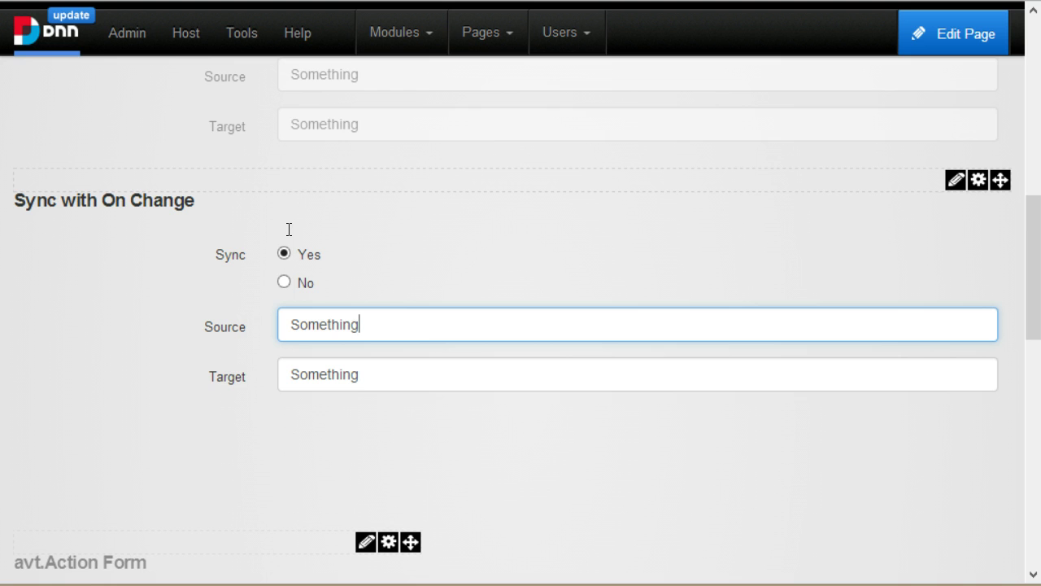
click(410, 322)
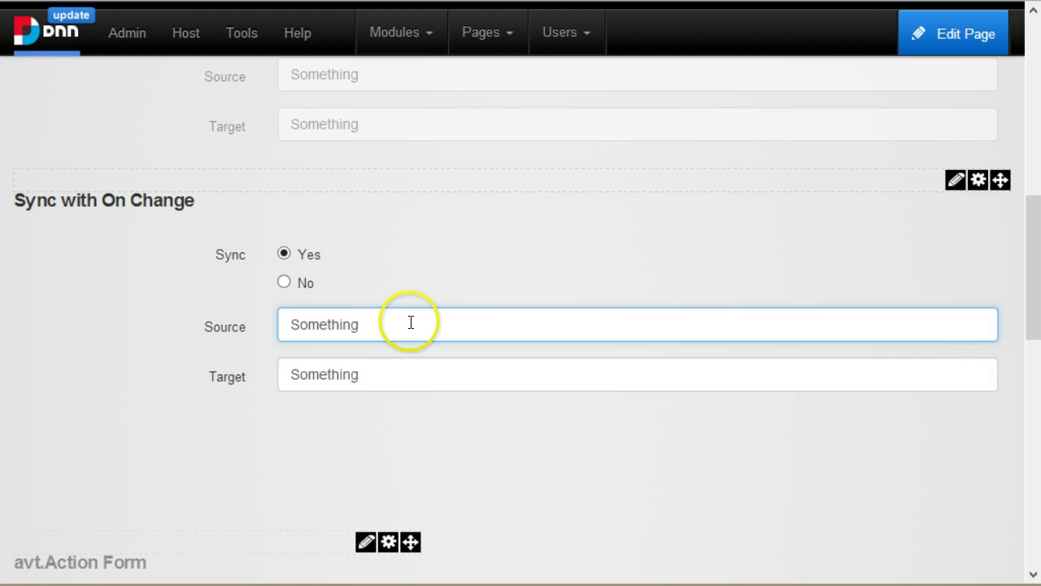
Step: Test the Sync with BindValue form by switching Sync between No and Yes, leaving it on Yes
scroll(330, 298, up, 3)
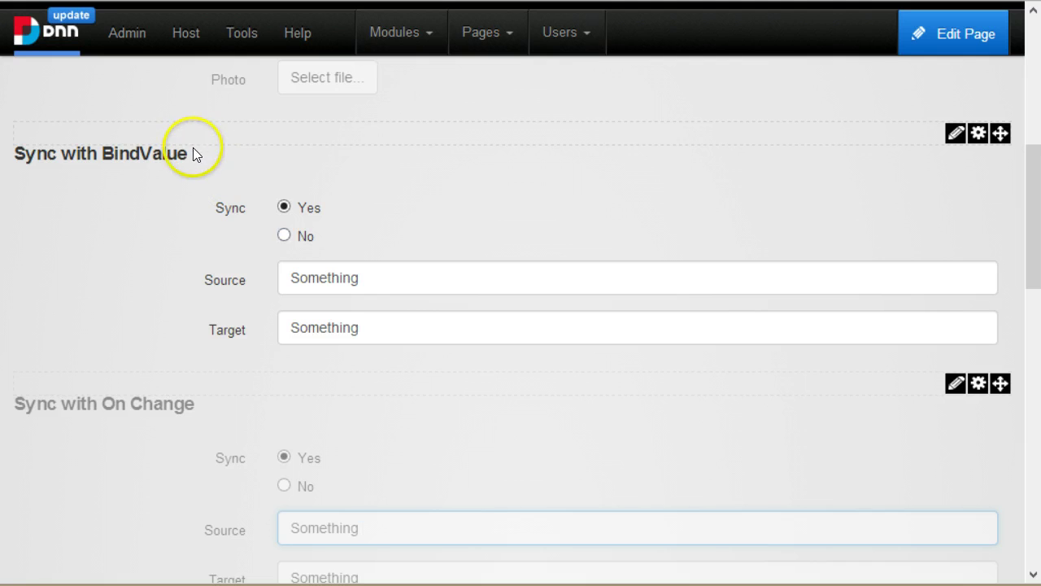
click(190, 159)
click(187, 139)
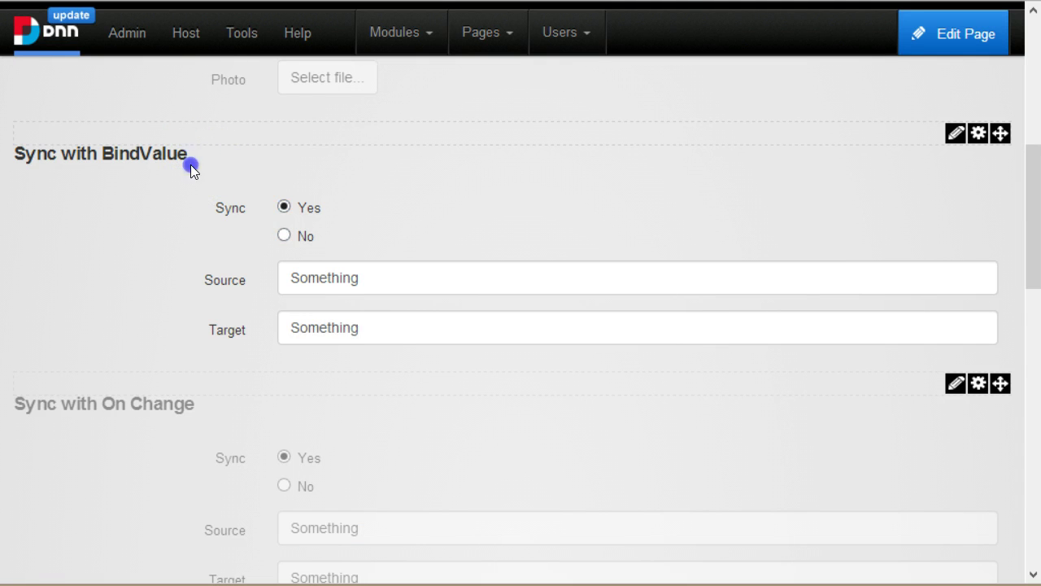
click(190, 158)
click(190, 134)
right_click(251, 204)
click(34, 345)
Step: Test the Sync with On Change form by switching Sync between No and Yes, leaving it on Yes
scroll(229, 261, down, 1)
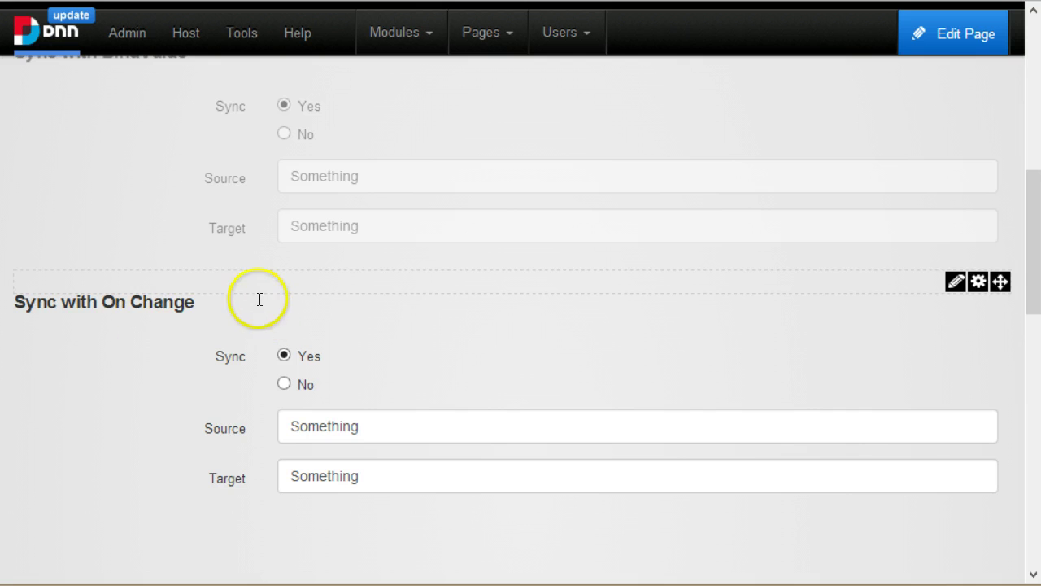
click(190, 282)
click(192, 256)
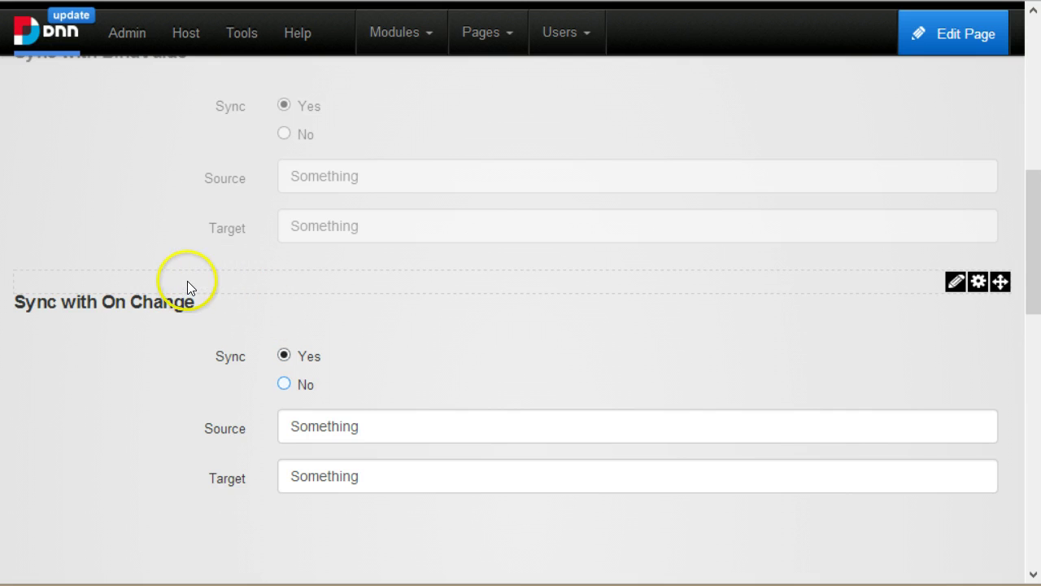
click(187, 281)
key(Up)
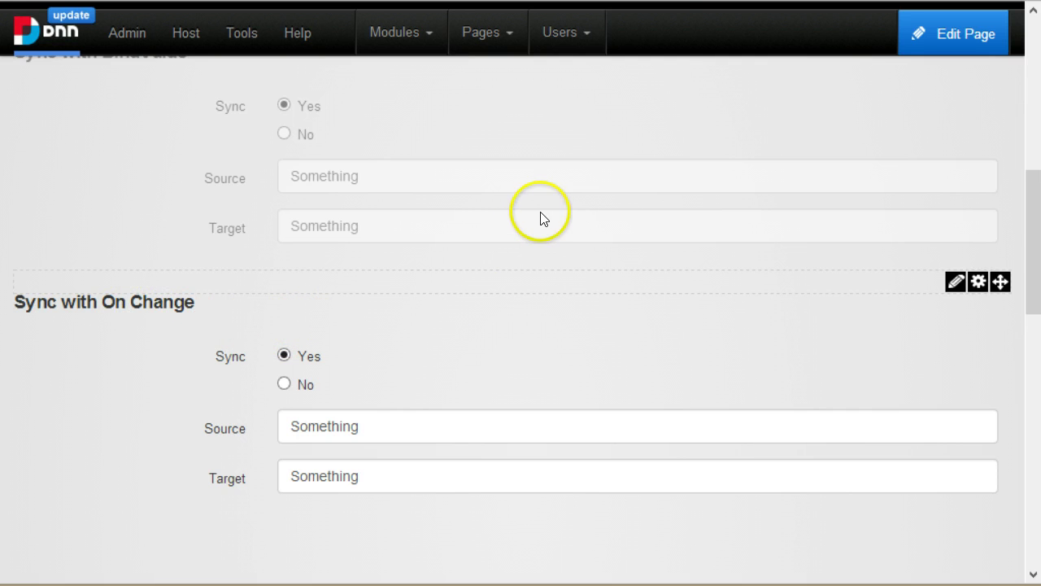
Step: Open the form settings of the Sync with BindValue module at its list of form fields
scroll(666, 221, up, 1)
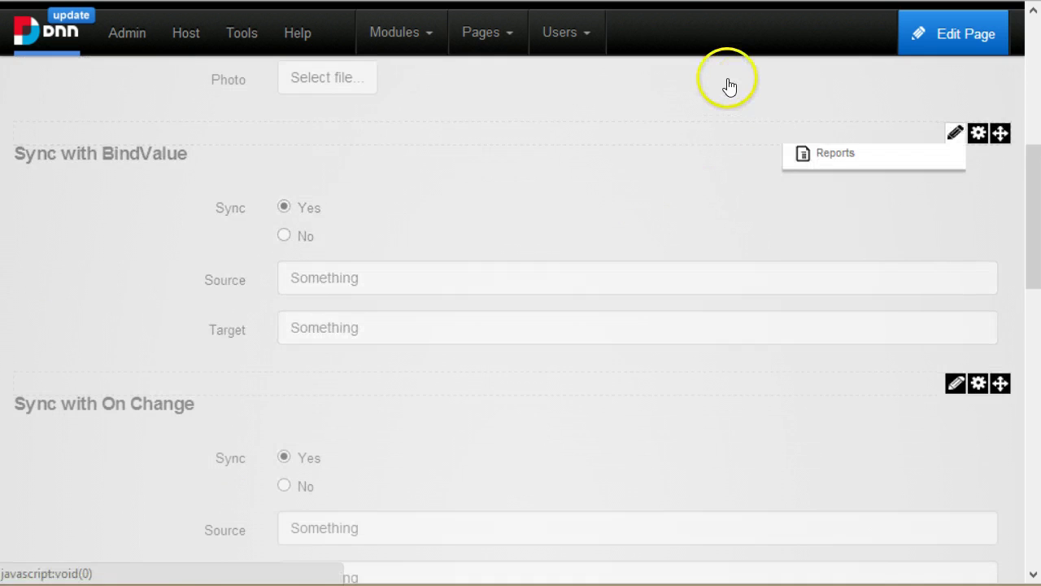
click(704, 96)
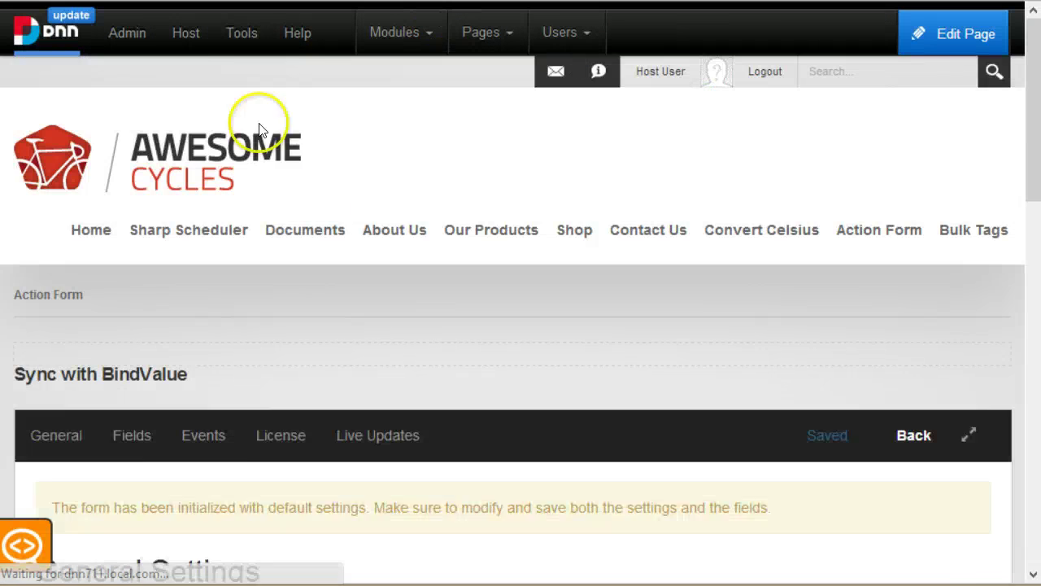
scroll(349, 205, down, 6)
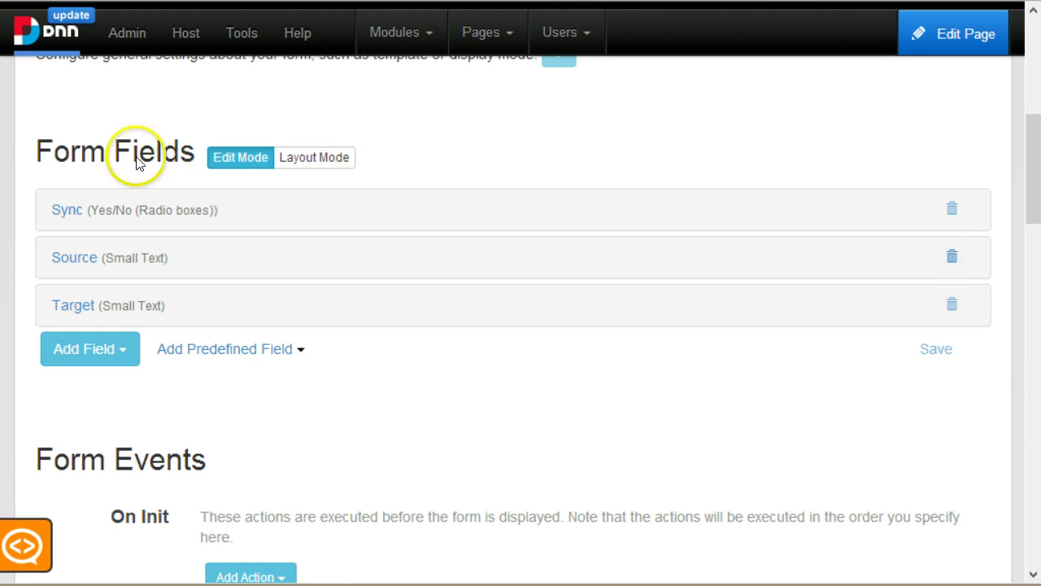
Step: Examine the Sync field's type and settings, and check the Multiple Choice field types available for adding
click(67, 210)
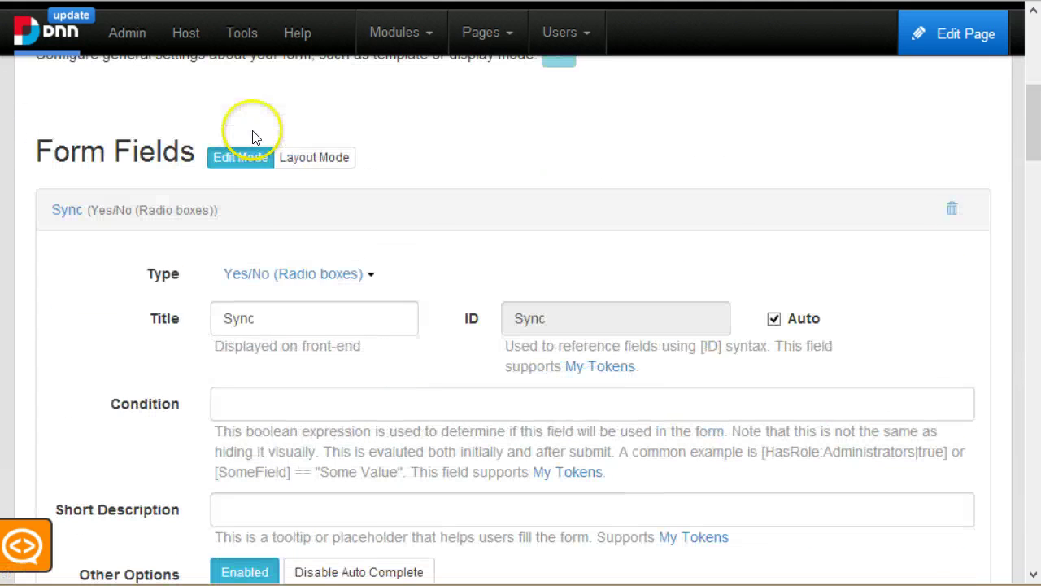
click(298, 273)
click(298, 273)
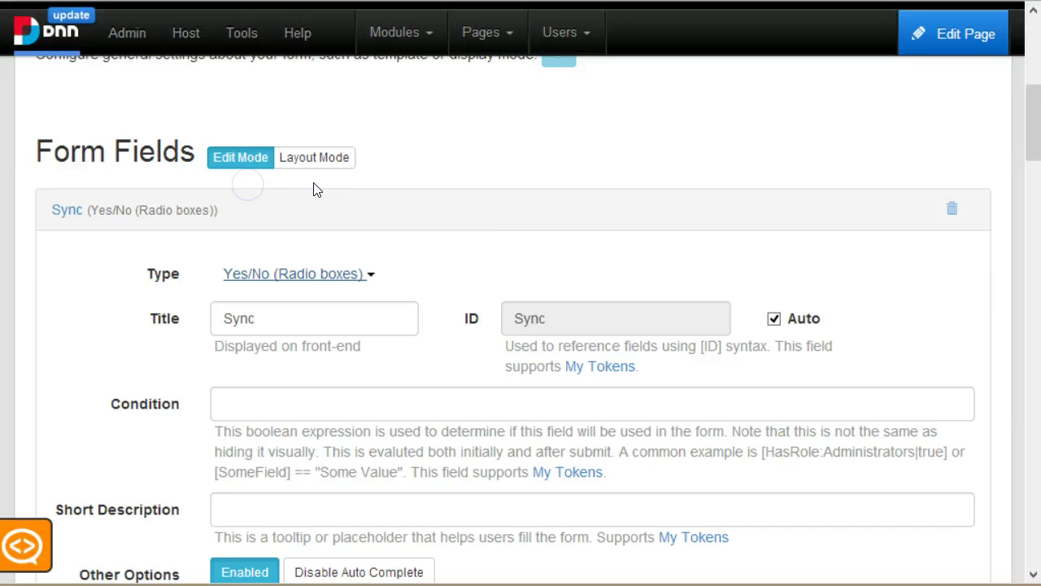
scroll(317, 190, down, 1)
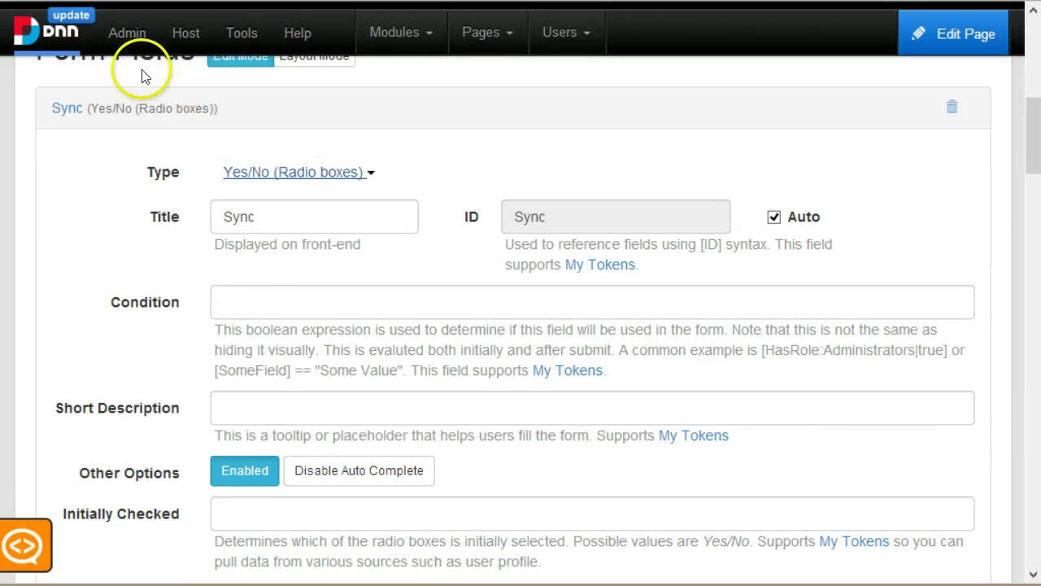
click(90, 102)
click(86, 246)
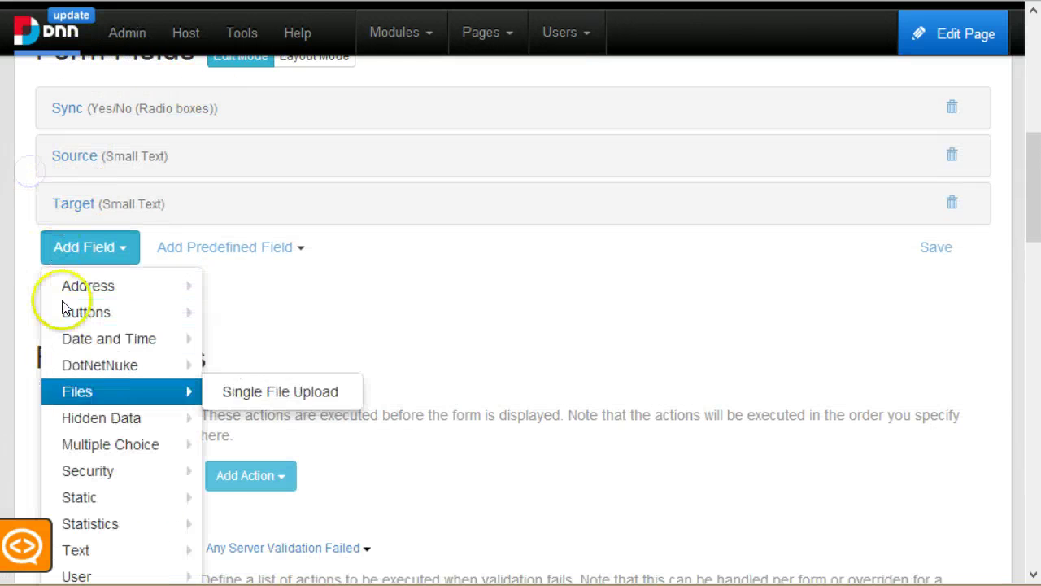
mouse_move(110, 444)
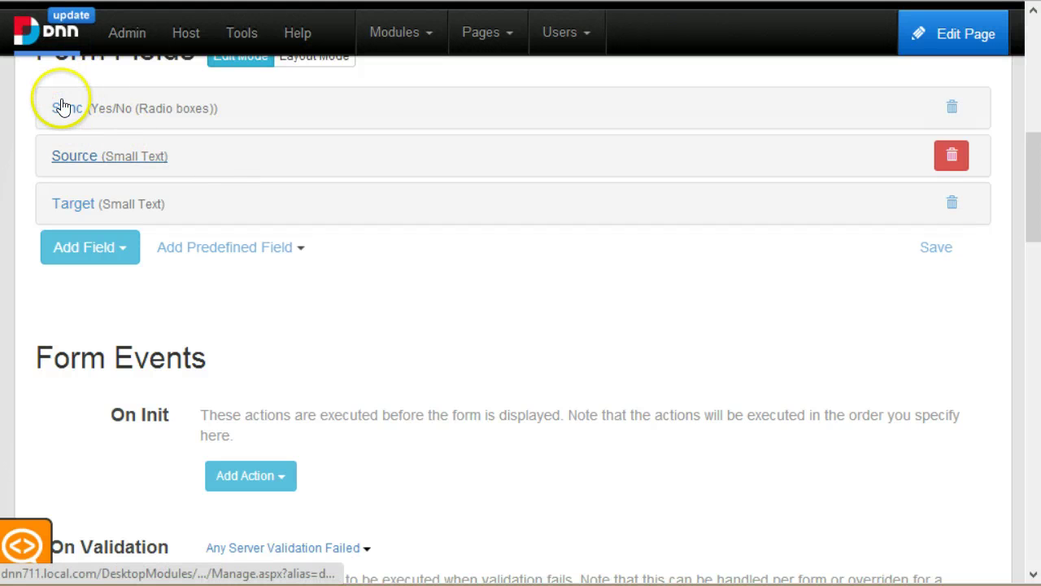
Step: Open the Target field's settings at its Bind Expressions section
click(64, 149)
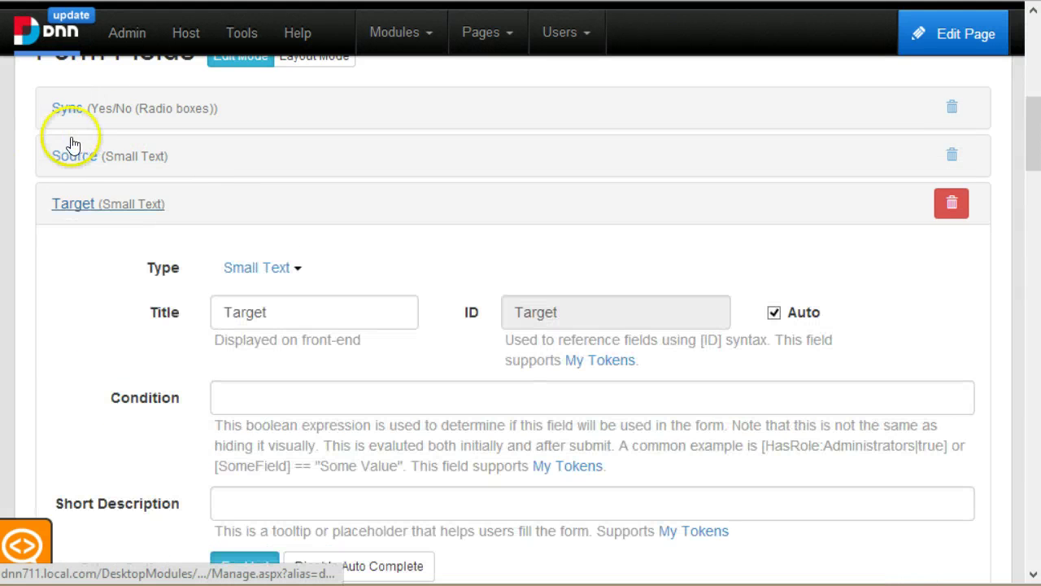
scroll(74, 156, down, 1)
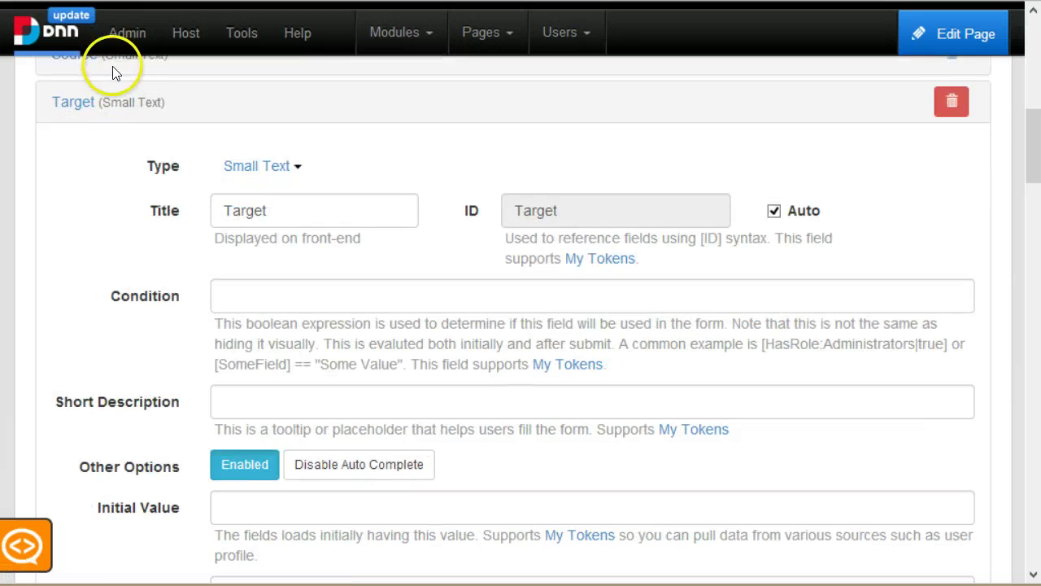
scroll(111, 98, down, 5)
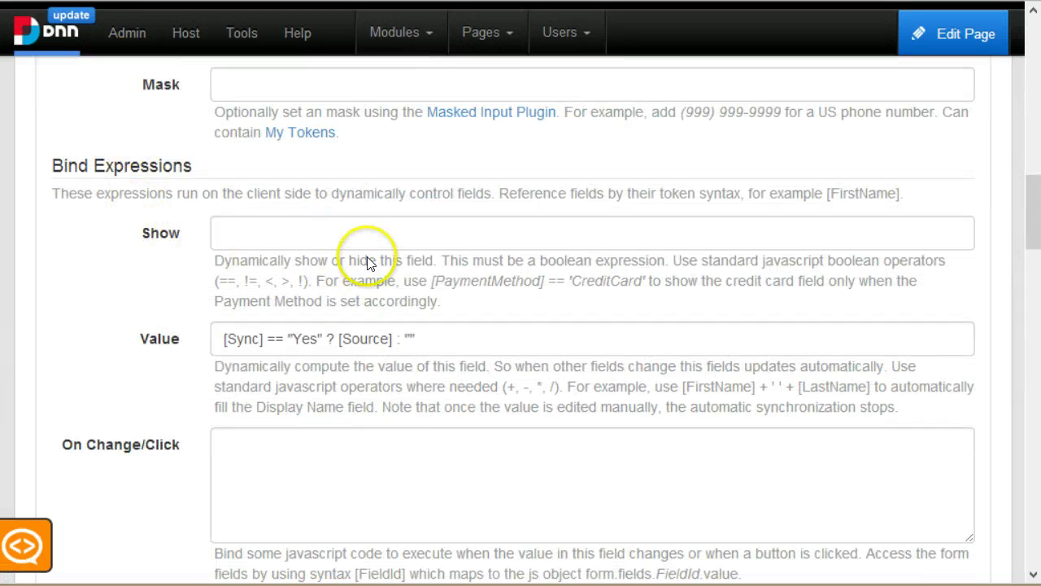
Step: Examine the Sync condition and the Source result in the Target field's Value bind expression
drag(424, 339, 121, 241)
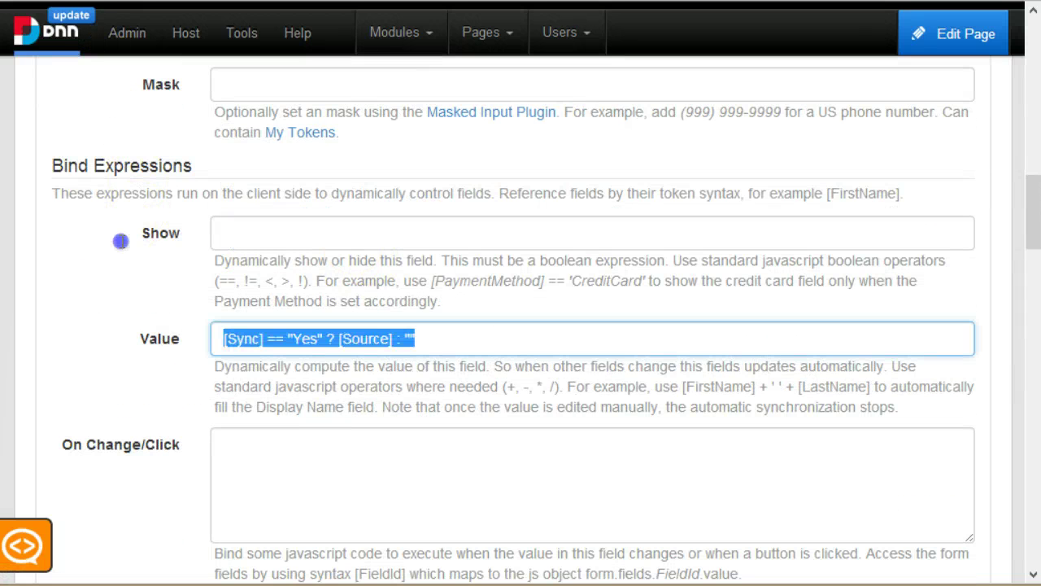
click(207, 246)
drag(220, 244, 132, 242)
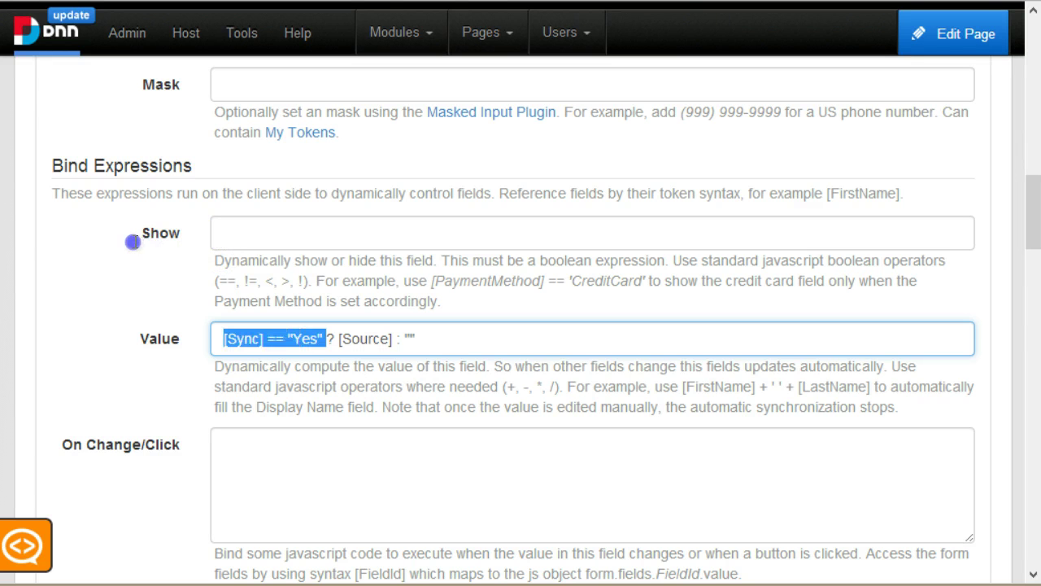
double_click(153, 241)
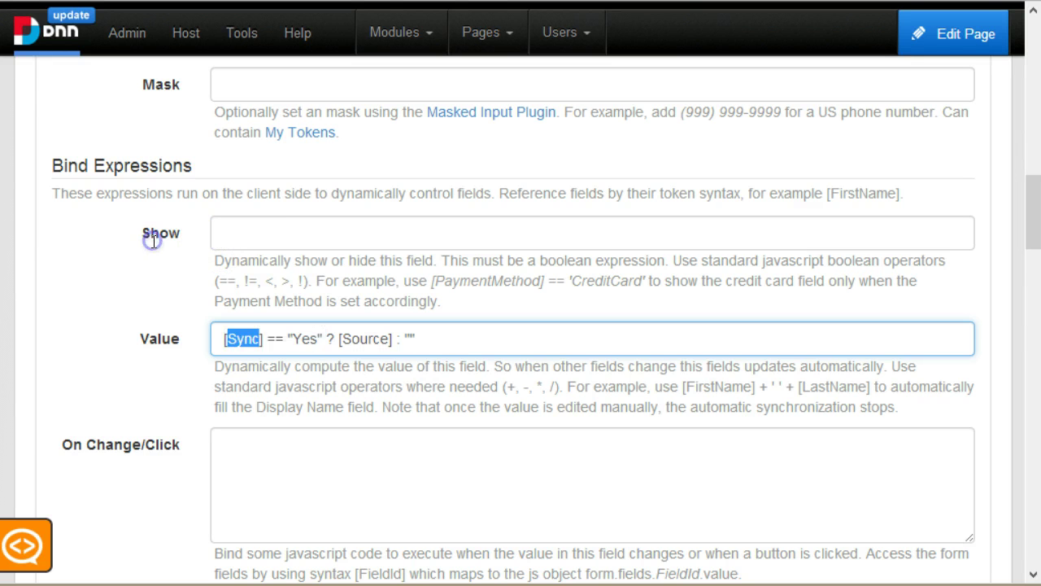
drag(230, 243, 277, 241)
click(236, 244)
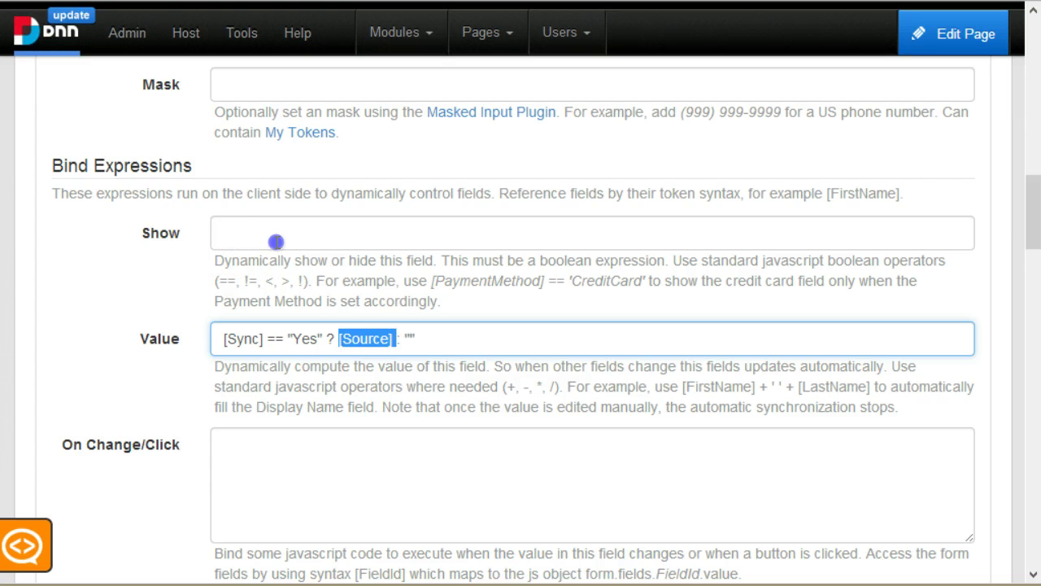
key(Right)
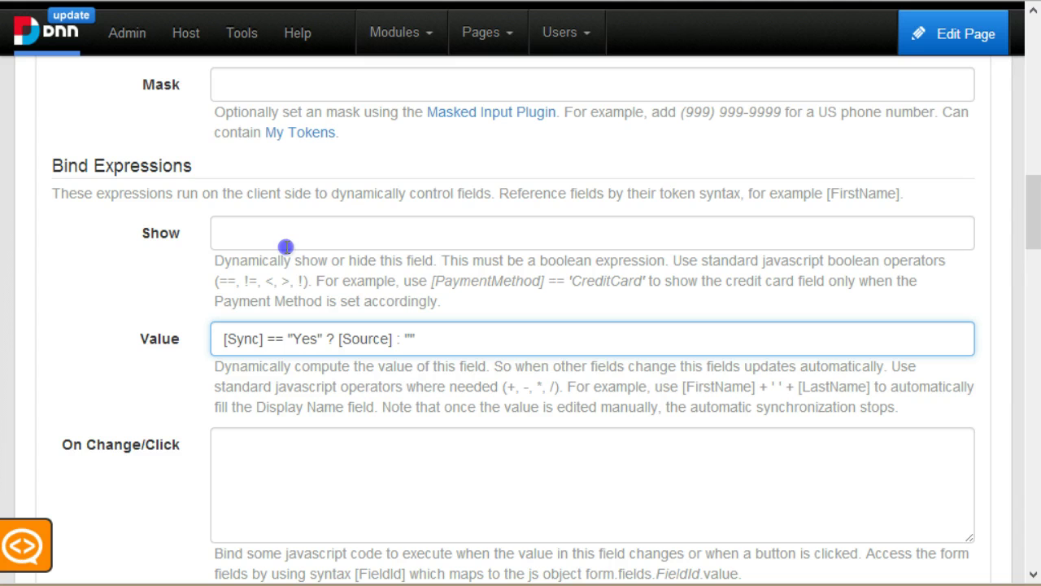
Step: Examine the empty-string fallback at the end of the Target field's Value bind expression
key(shift+Left)
key(shift+Left)
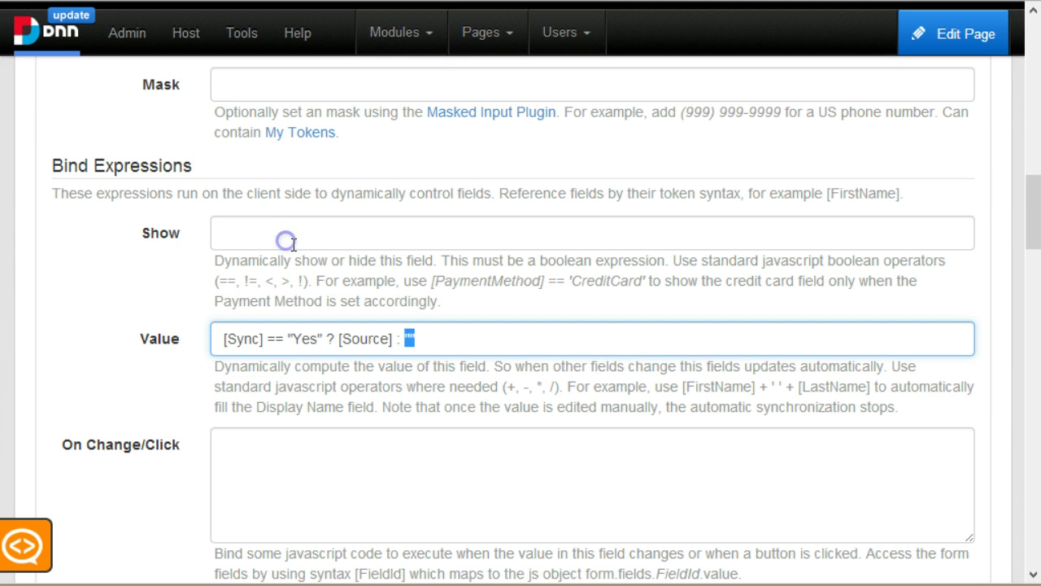
key(Right)
Step: Leave the Sync with BindValue form settings and return to the Action Form page at the Sync with On Change module
scroll(299, 243, up, 15)
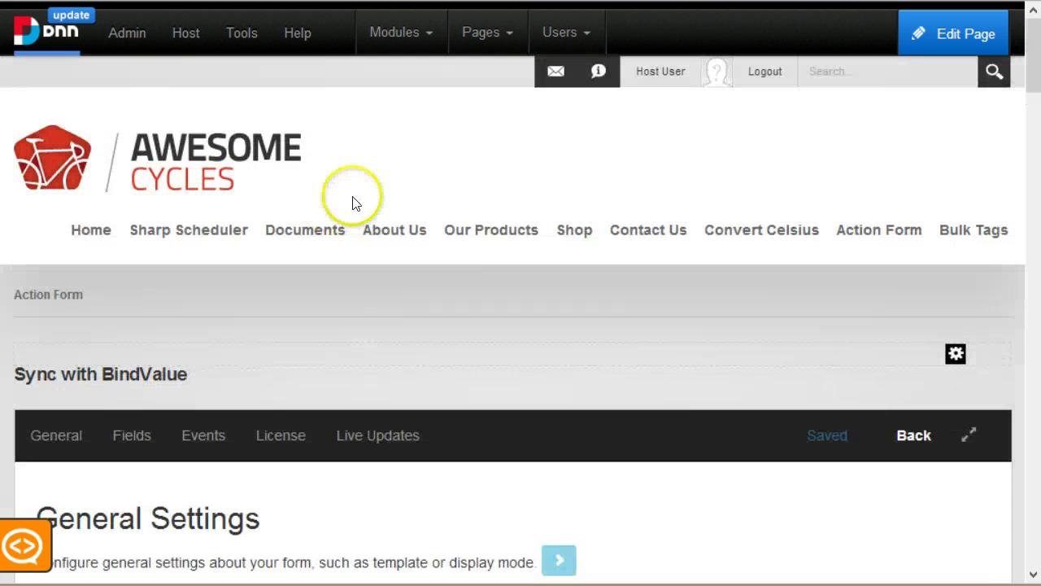
right_click(358, 208)
click(374, 205)
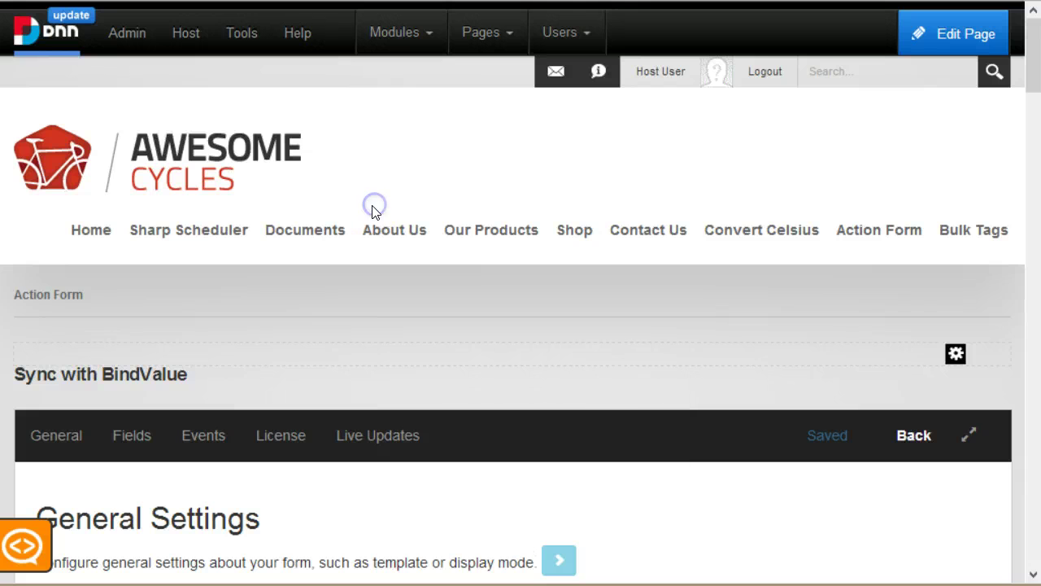
click(383, 207)
click(668, 158)
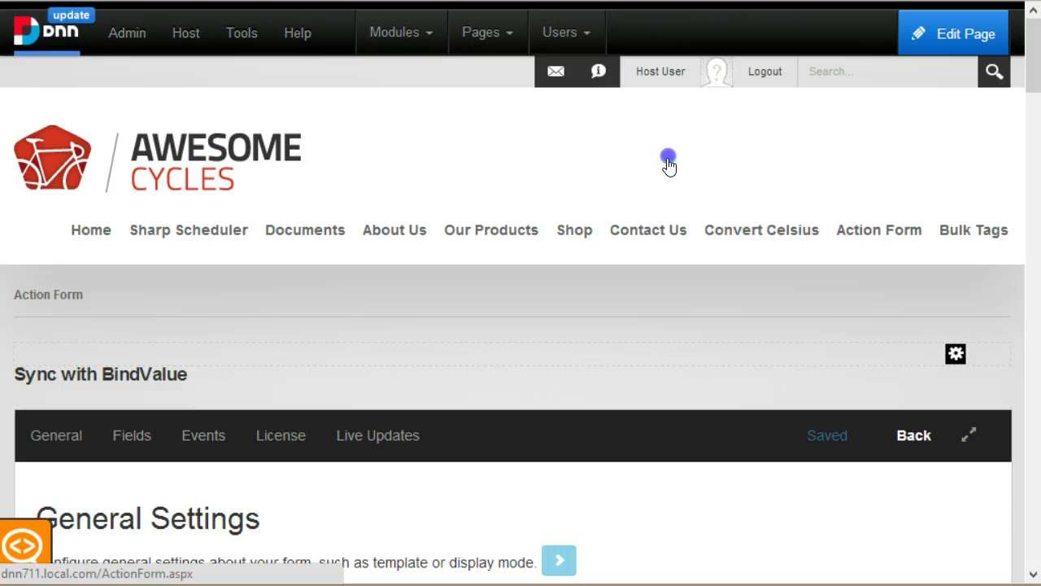
click(594, 220)
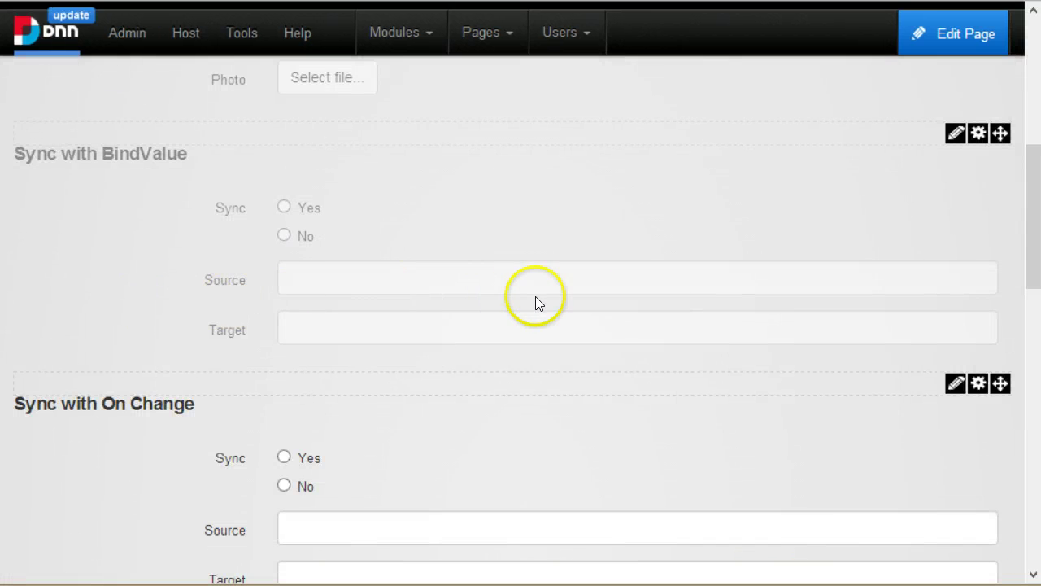
Step: Open the form settings of the Sync with On Change module at its list of form fields
mouse_move(955, 382)
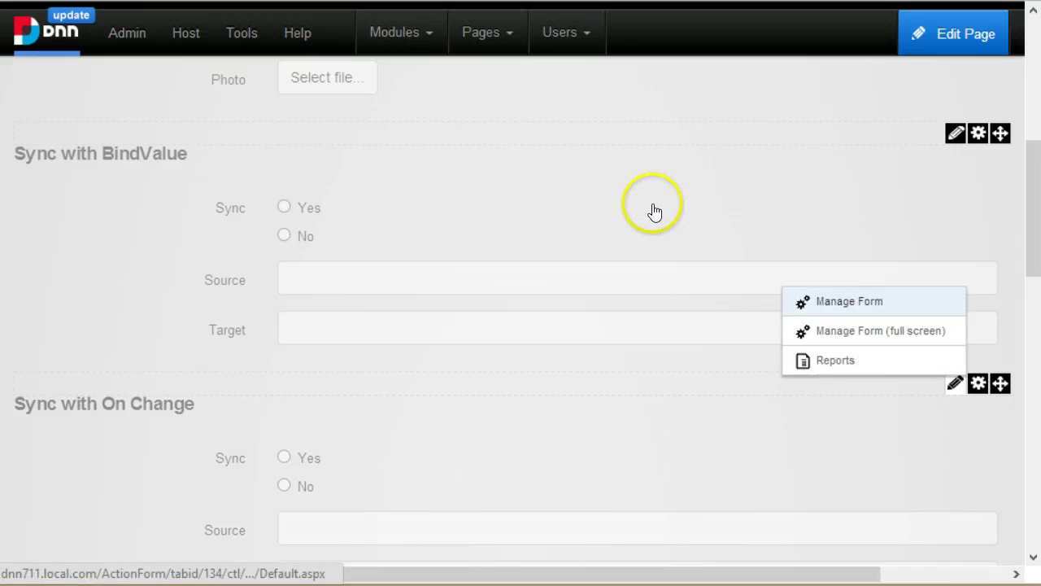
click(871, 301)
scroll(418, 212, down, 5)
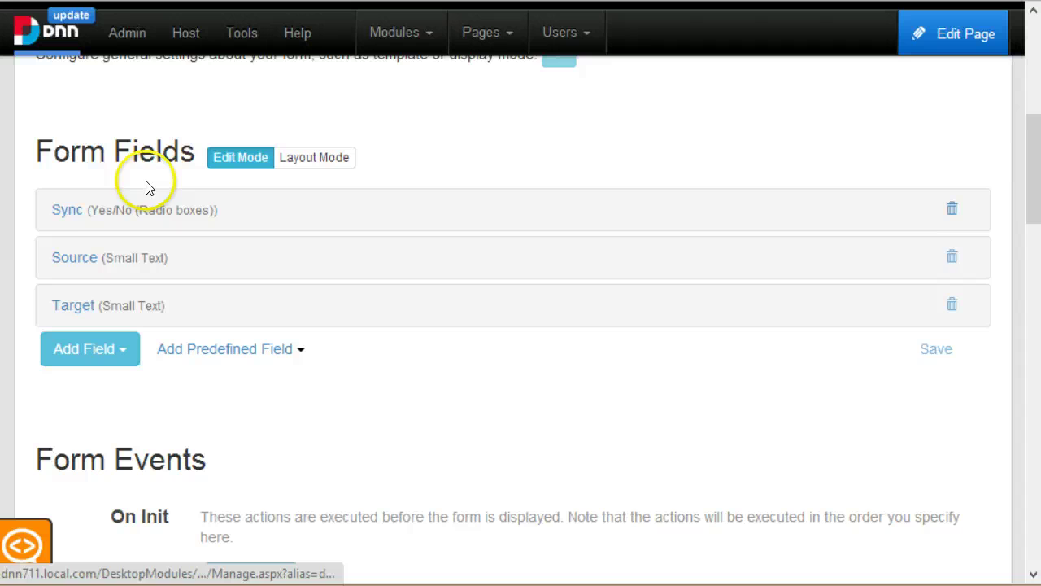
Step: Expand the Target field and check its Show and Value bind expressions
click(33, 213)
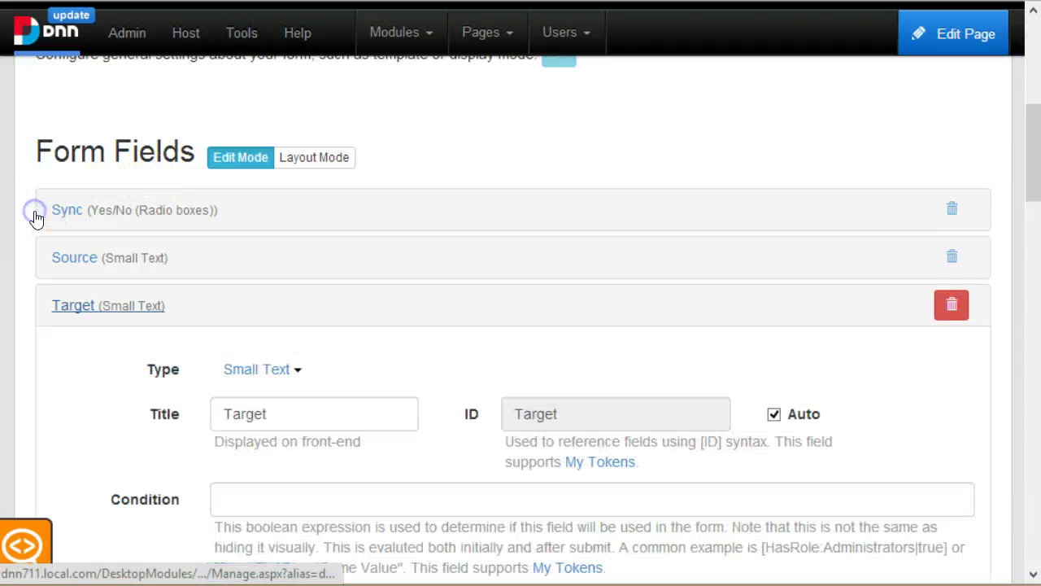
scroll(35, 214, down, 7)
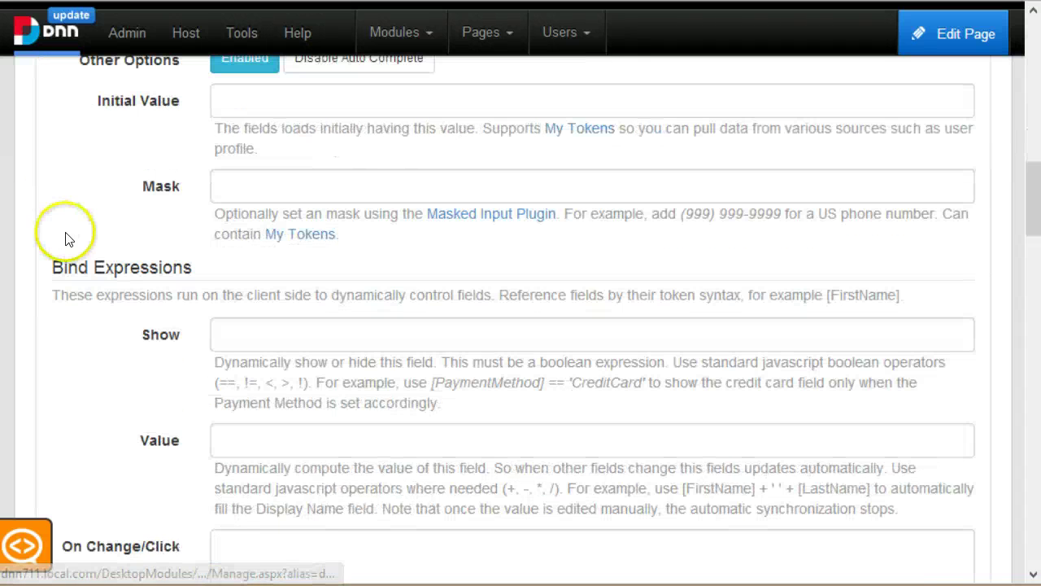
click(174, 323)
scroll(62, 257, up, 4)
scroll(19, 172, up, 3)
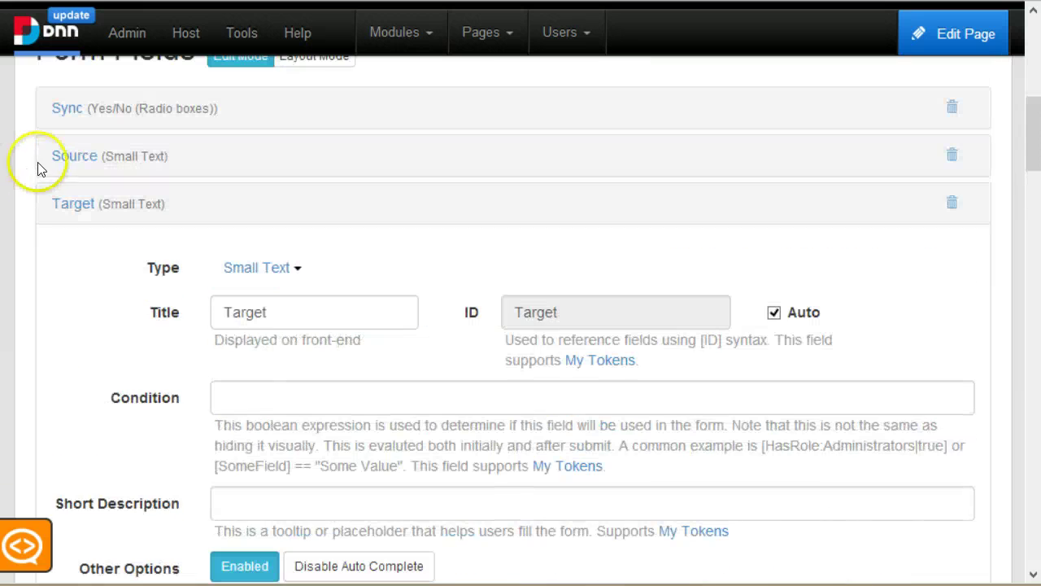
Step: Open the Source field's settings at its Bind Expressions section
click(24, 137)
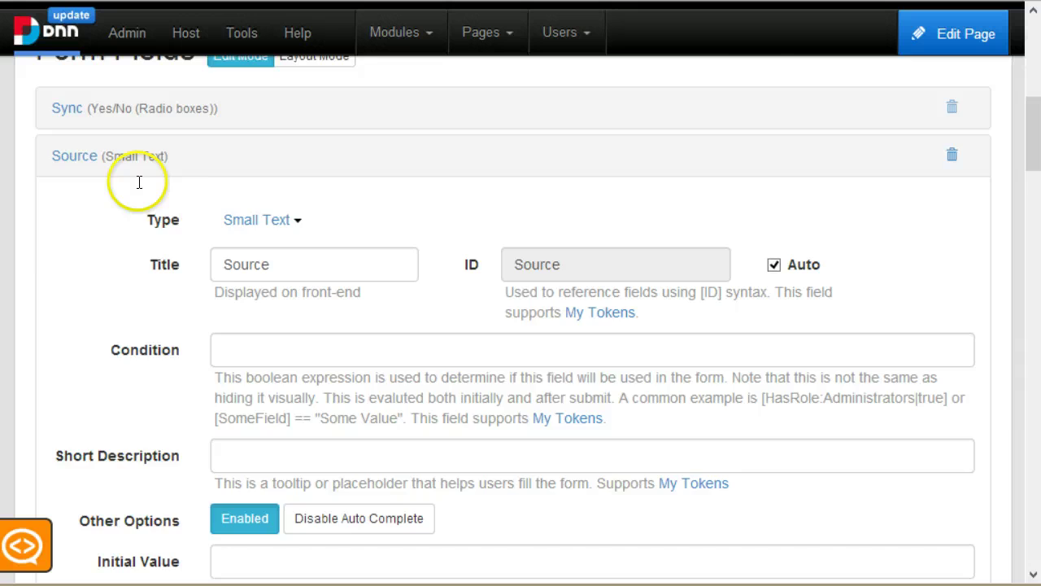
scroll(144, 210, down, 8)
drag(11, 286, 66, 289)
click(102, 294)
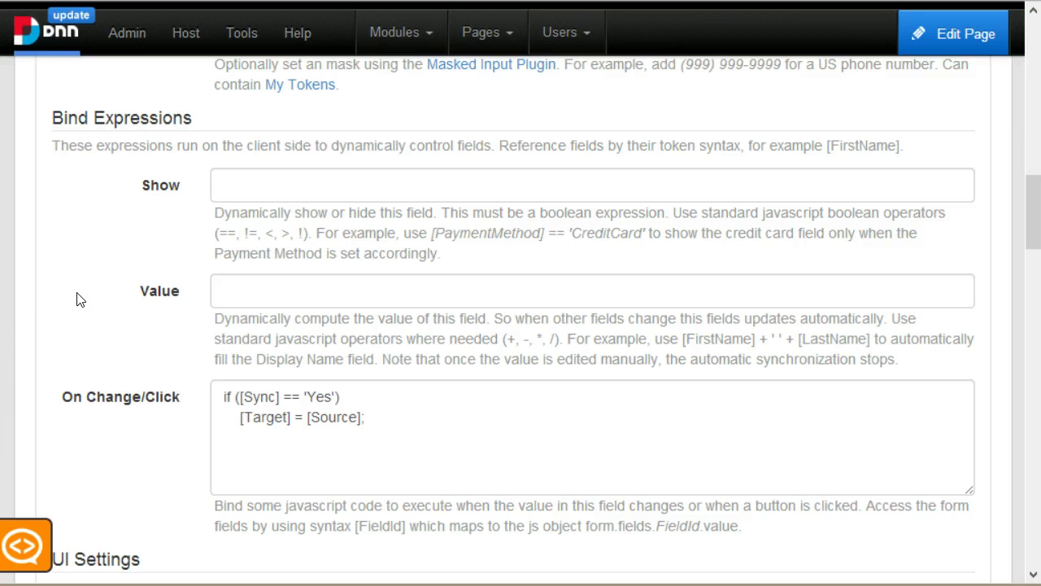
Step: Examine the Sync condition and the Target assignment in the Source field's On Change/Click script
drag(263, 288, 126, 298)
click(239, 313)
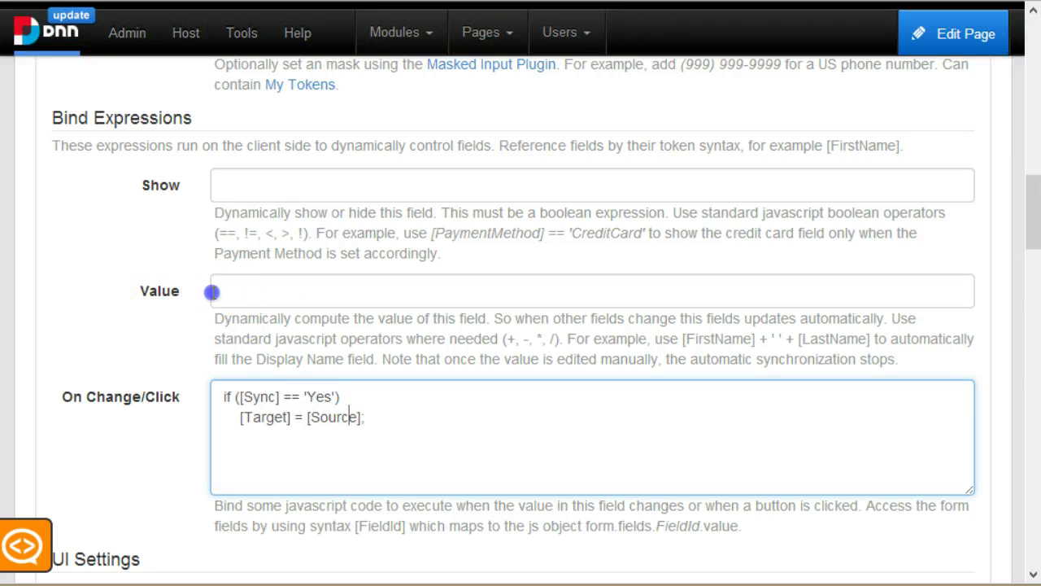
double_click(212, 292)
drag(283, 308, 152, 315)
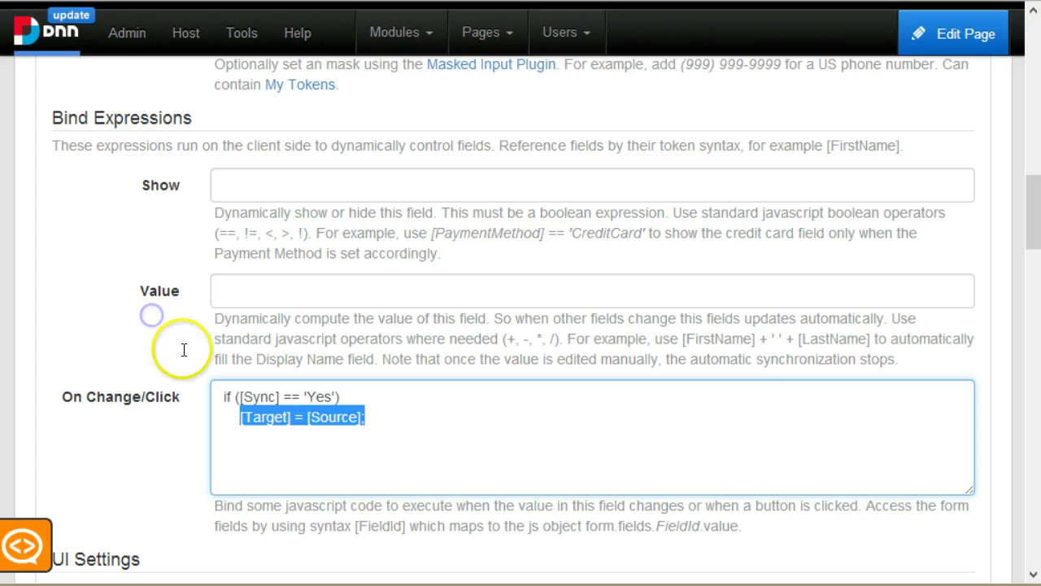
click(183, 350)
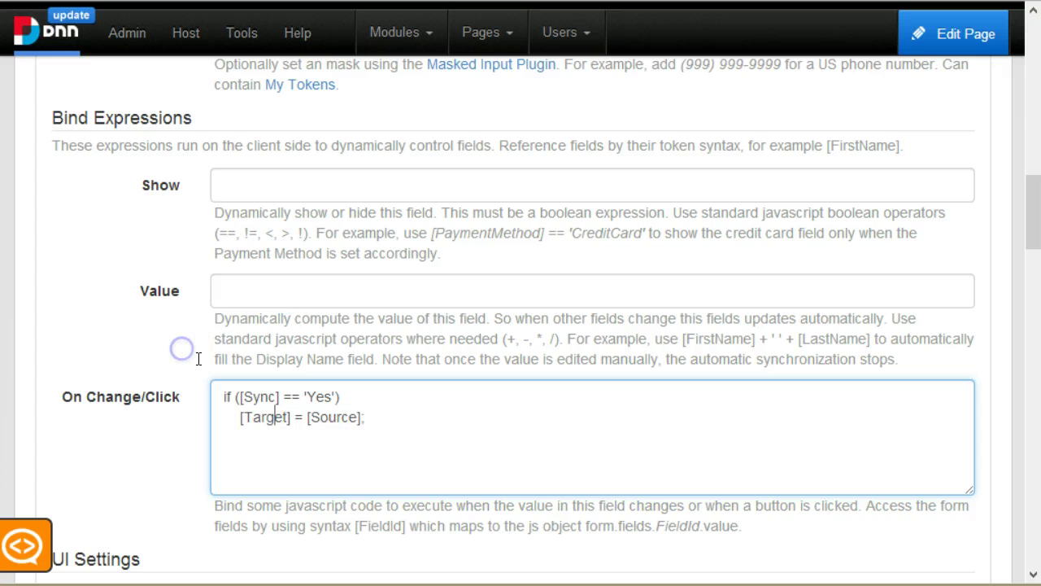
double_click(229, 311)
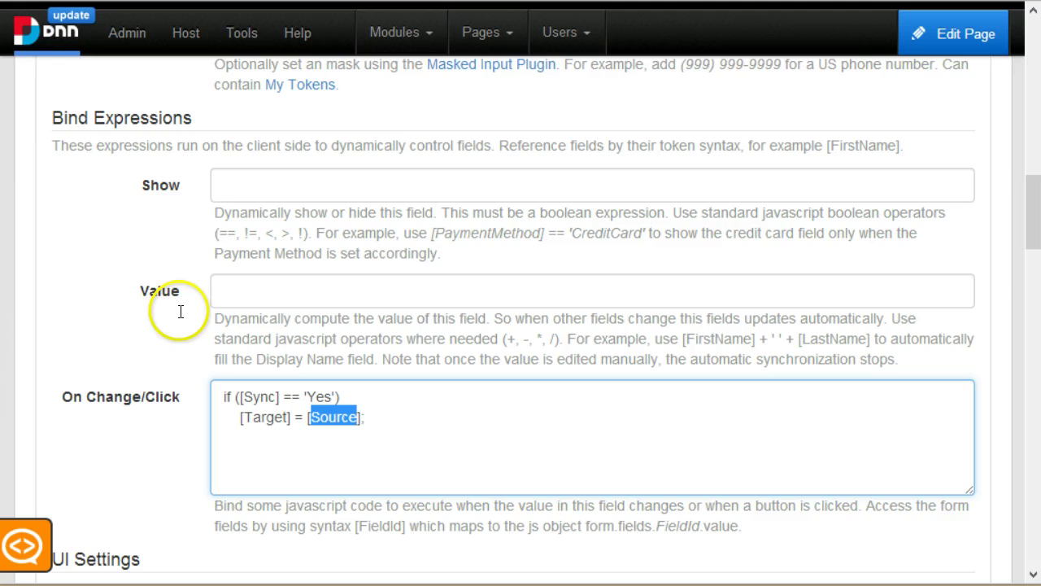
key(End)
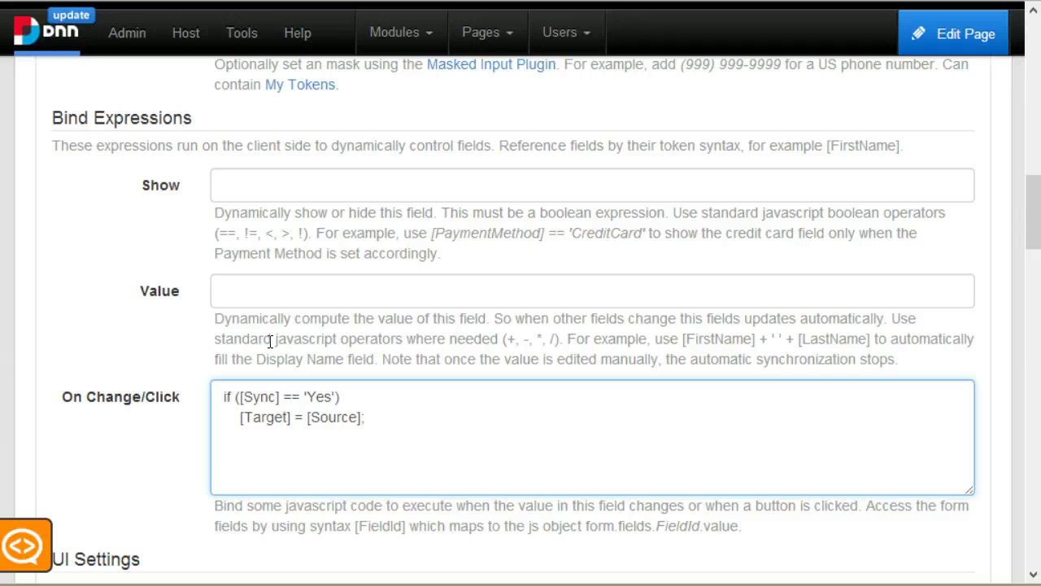
click(387, 463)
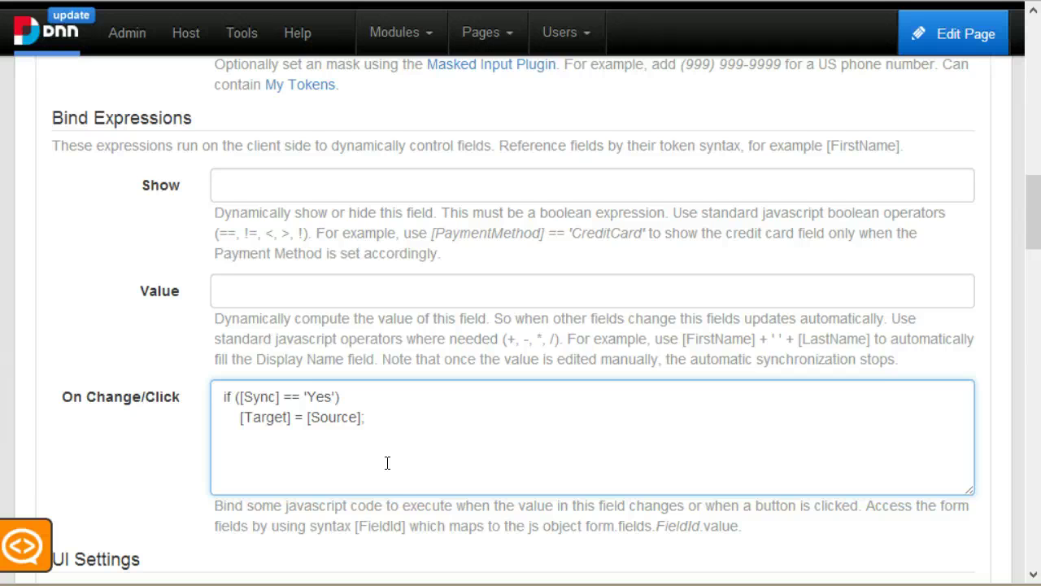